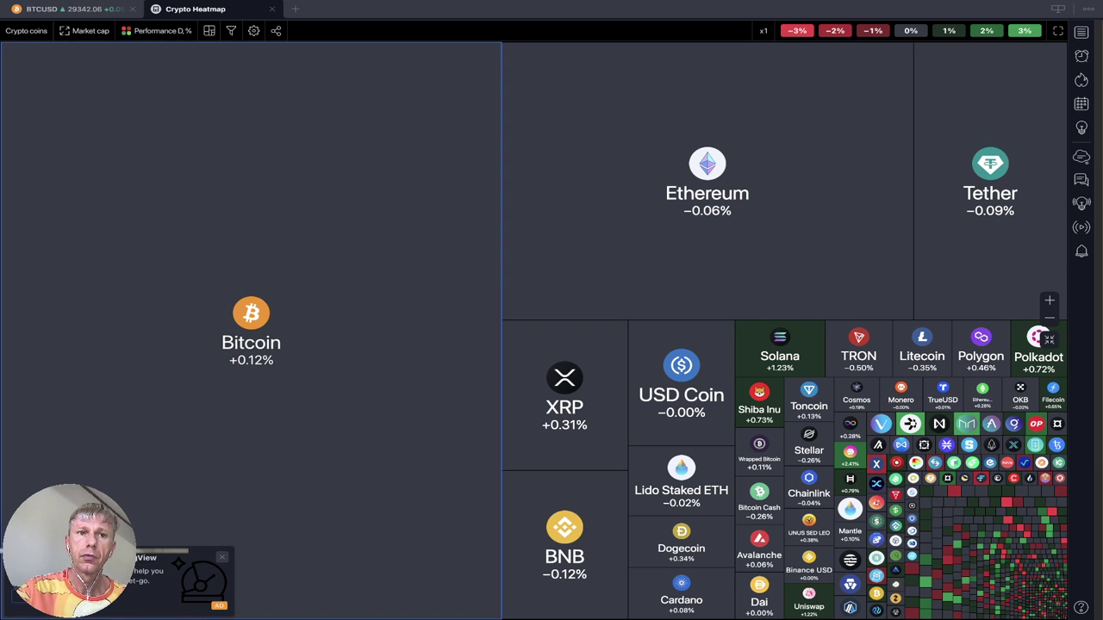
- Color the crypto heatmap by weekly performance (Performance W, %)
{"action": "left_click", "coordinate": [157, 30]}
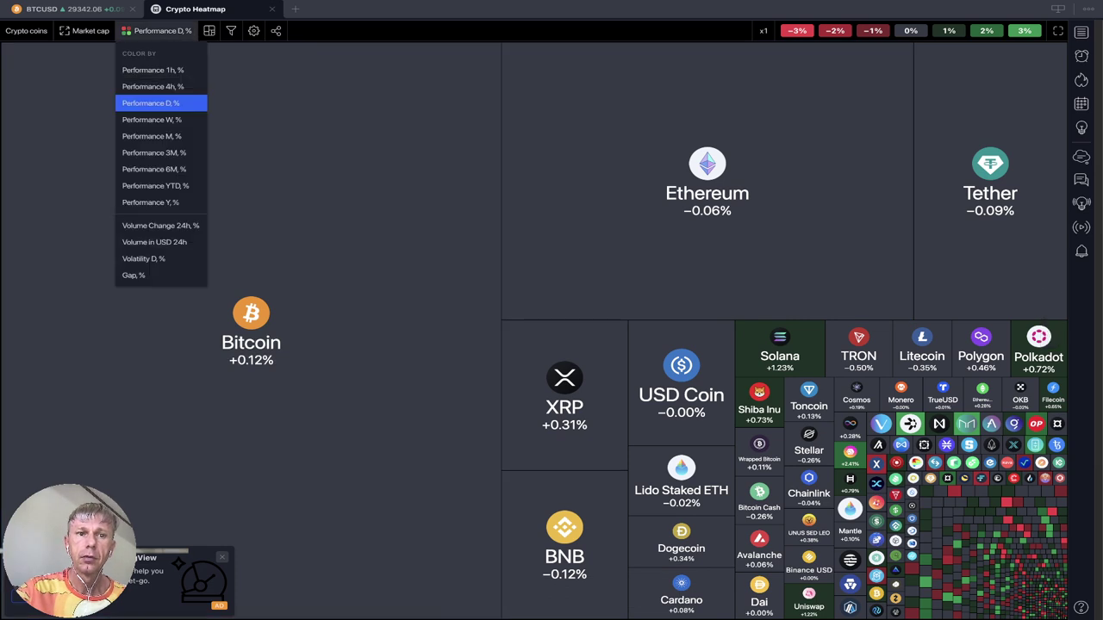
{"action": "left_click", "coordinate": [152, 120]}
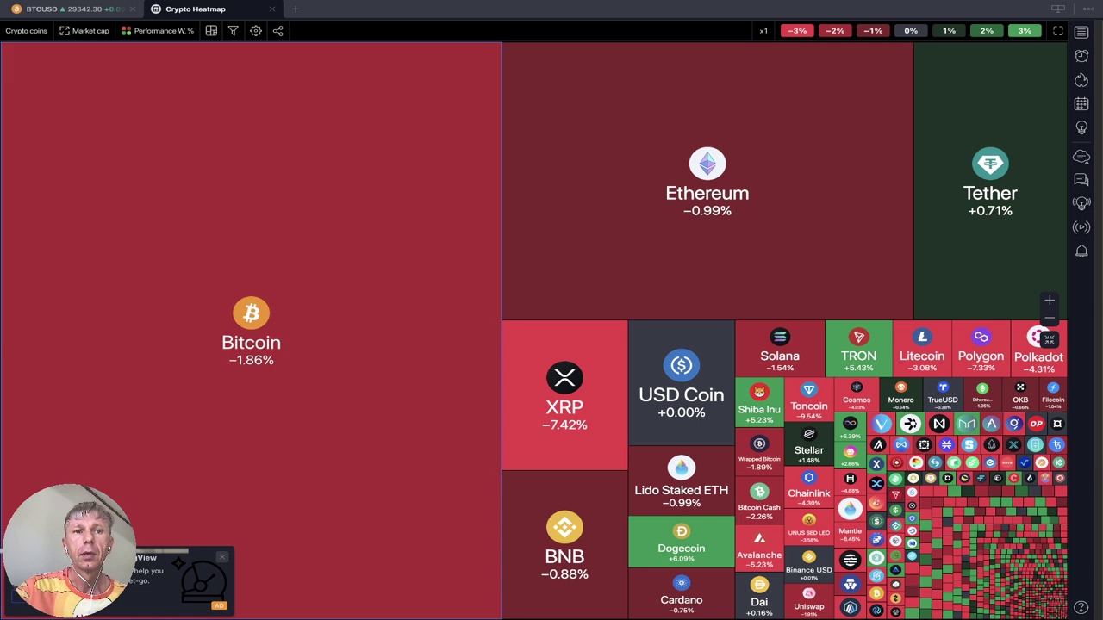
- Return to the BTCUSD daily chart and bring the watchlist's crypto section and the symbol's performance details into view
{"action": "key", "text": "ctrl+shift+Tab"}
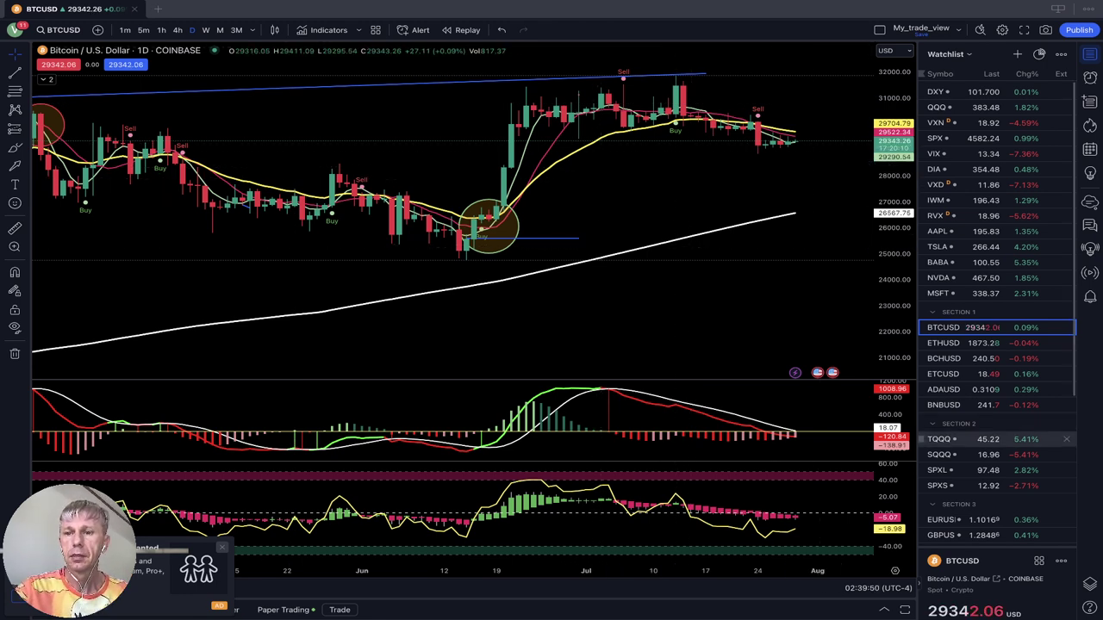
{"action": "scroll", "coordinate": [996, 315], "scroll_direction": "down", "scroll_amount": 5}
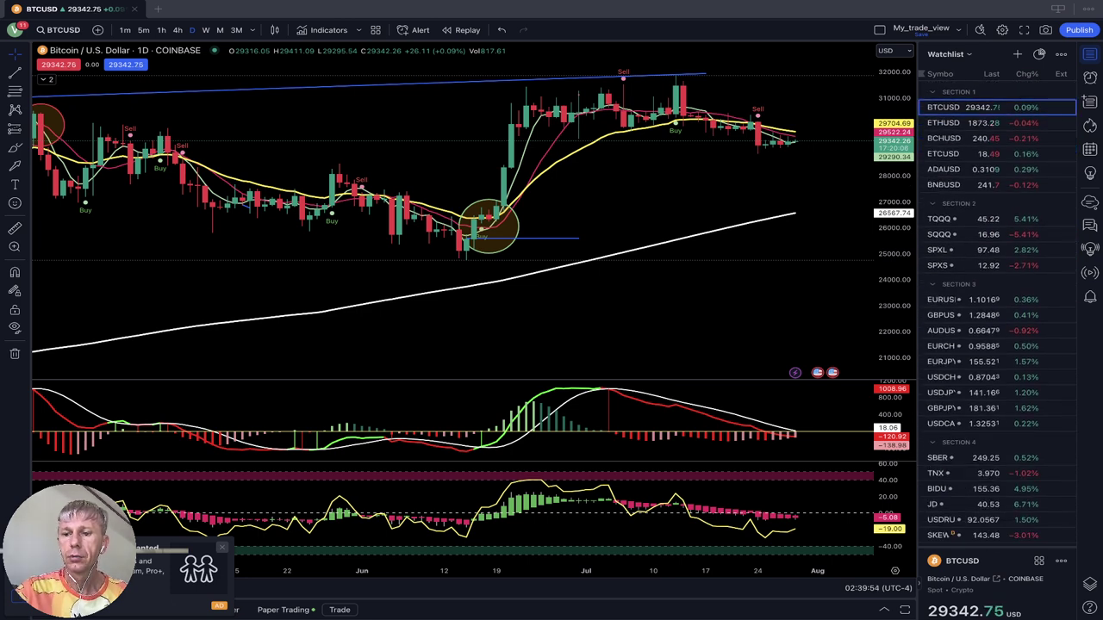
{"action": "scroll", "coordinate": [996, 388], "scroll_direction": "down", "scroll_amount": 3}
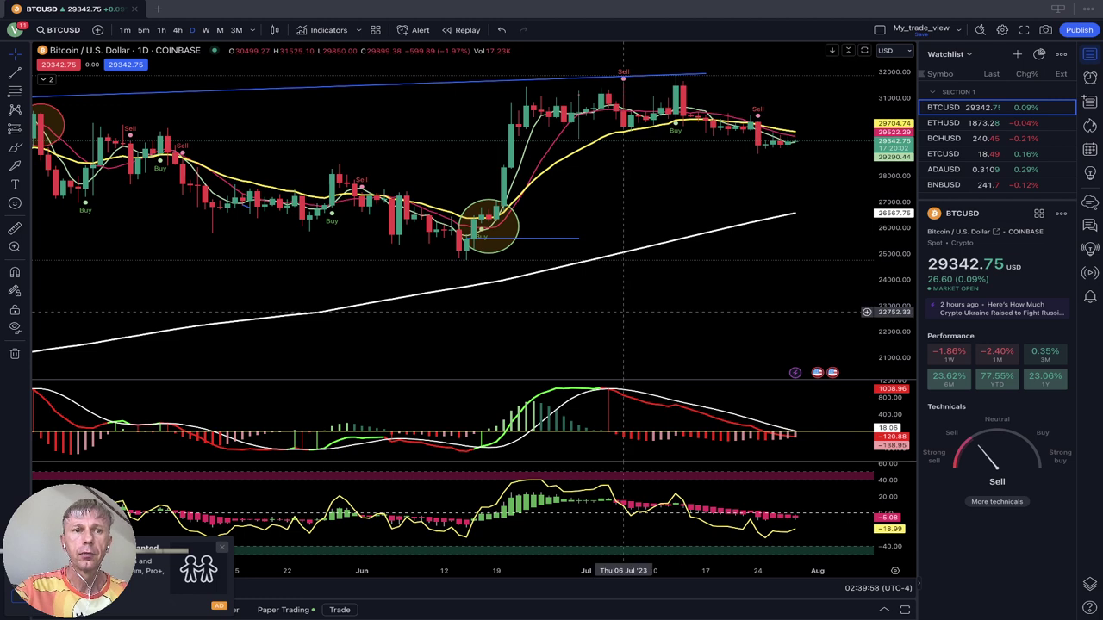
{"action": "left_click_drag", "start_coordinate": [573, 310], "coordinate": [591, 310]}
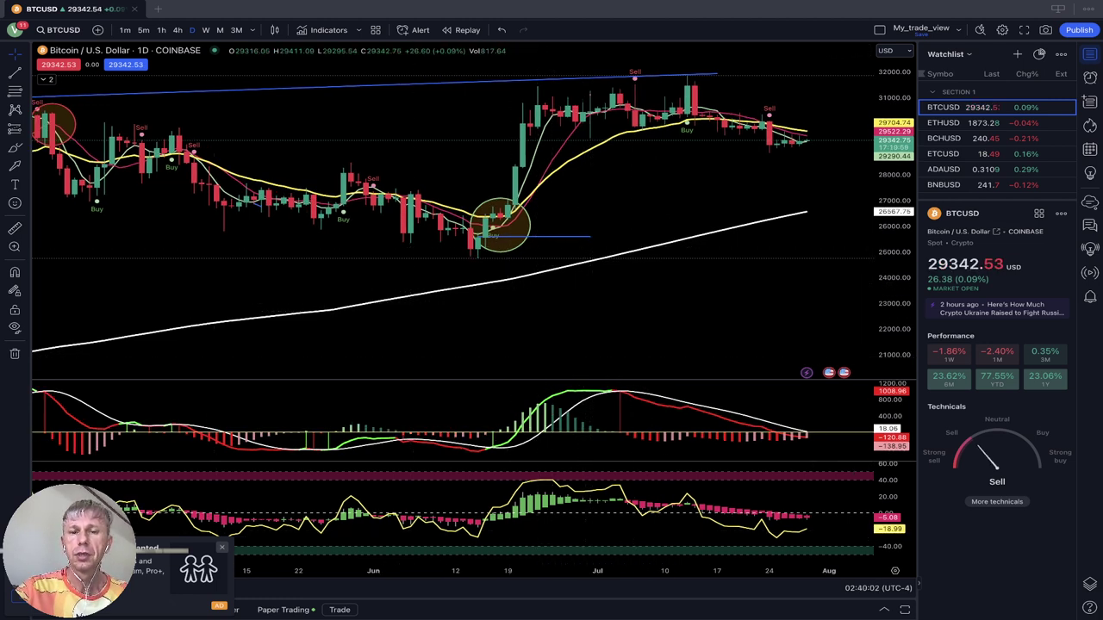
{"action": "left_click", "coordinate": [221, 547]}
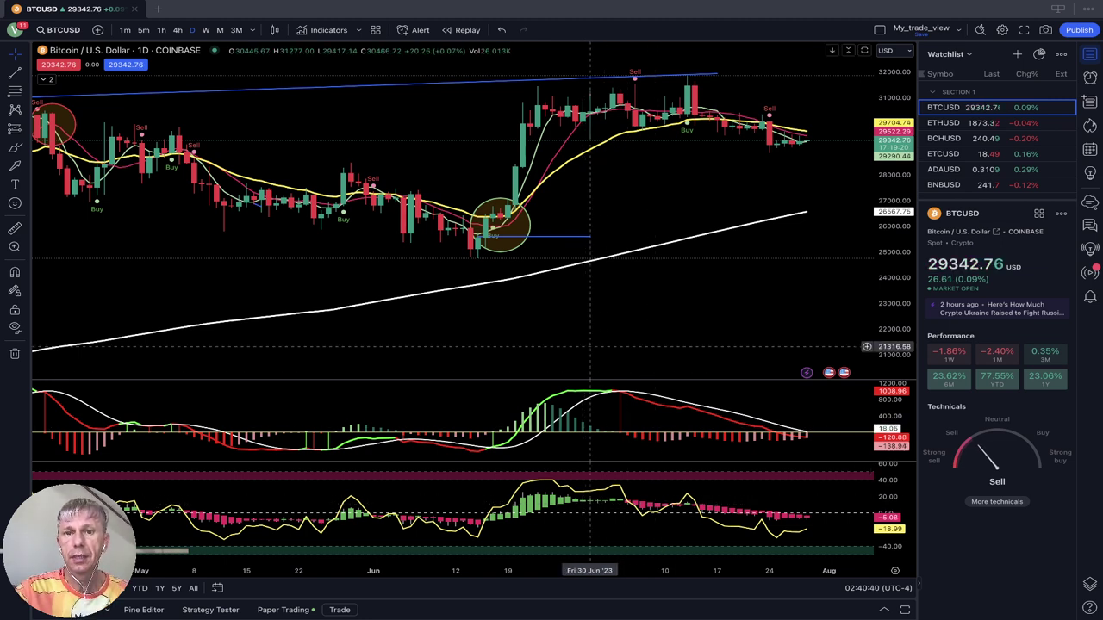
- Examine BTCUSD's recent candles and indicators up close on the daily, 4-hour and 1-hour timeframes
{"action": "scroll", "coordinate": [570, 346], "scroll_direction": "right", "scroll_amount": 2}
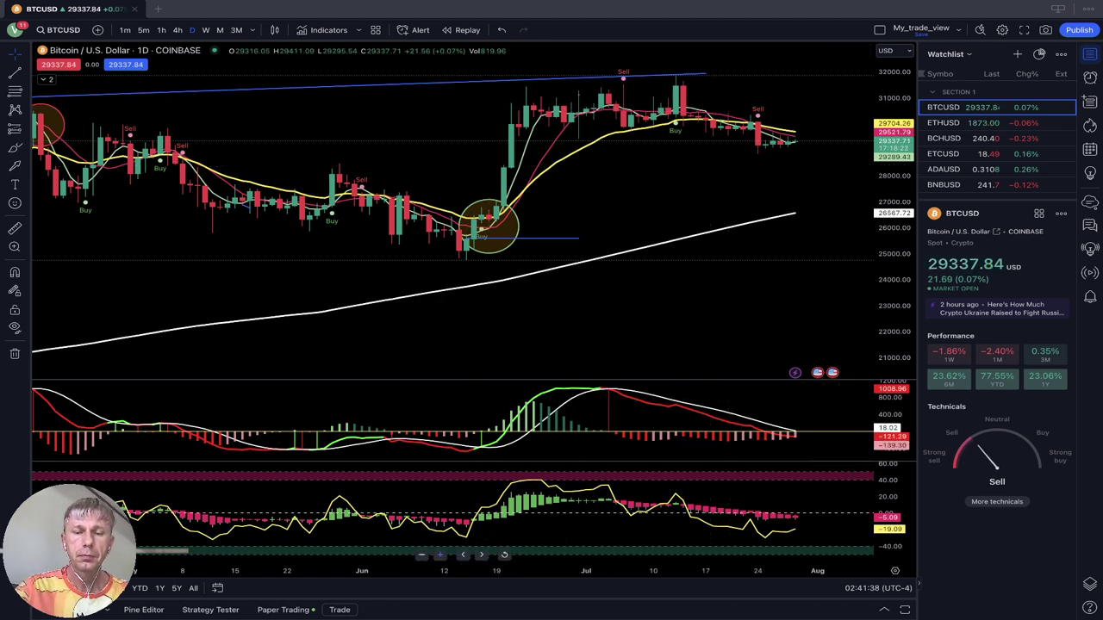
{"action": "left_click", "coordinate": [440, 554]}
{"action": "left_click", "coordinate": [440, 554]}
{"action": "left_click", "coordinate": [441, 554]}
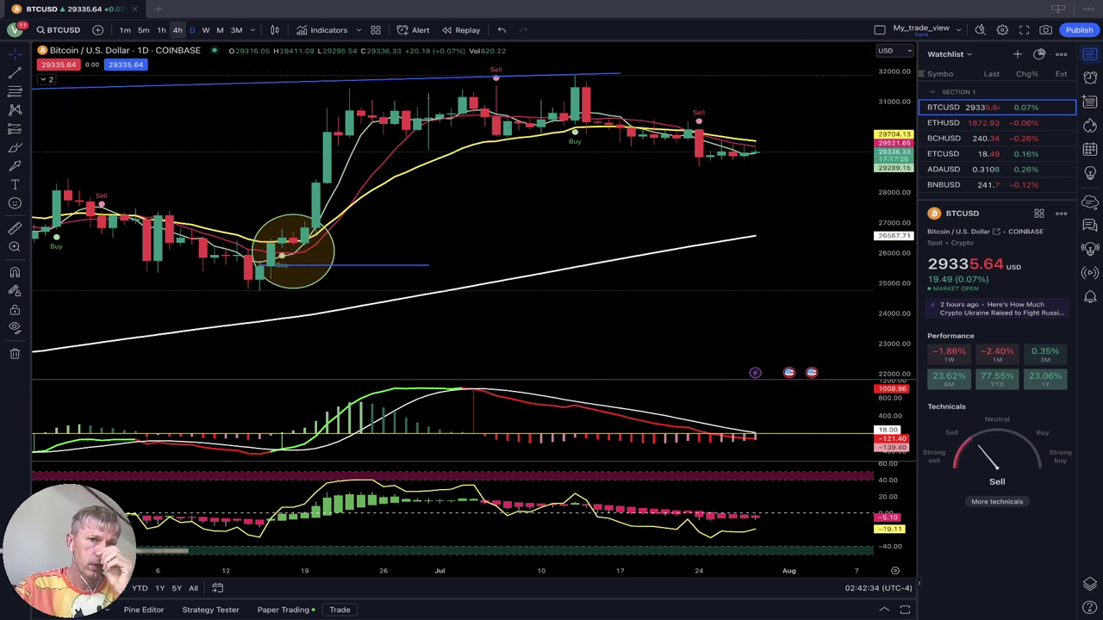
{"action": "left_click", "coordinate": [178, 29]}
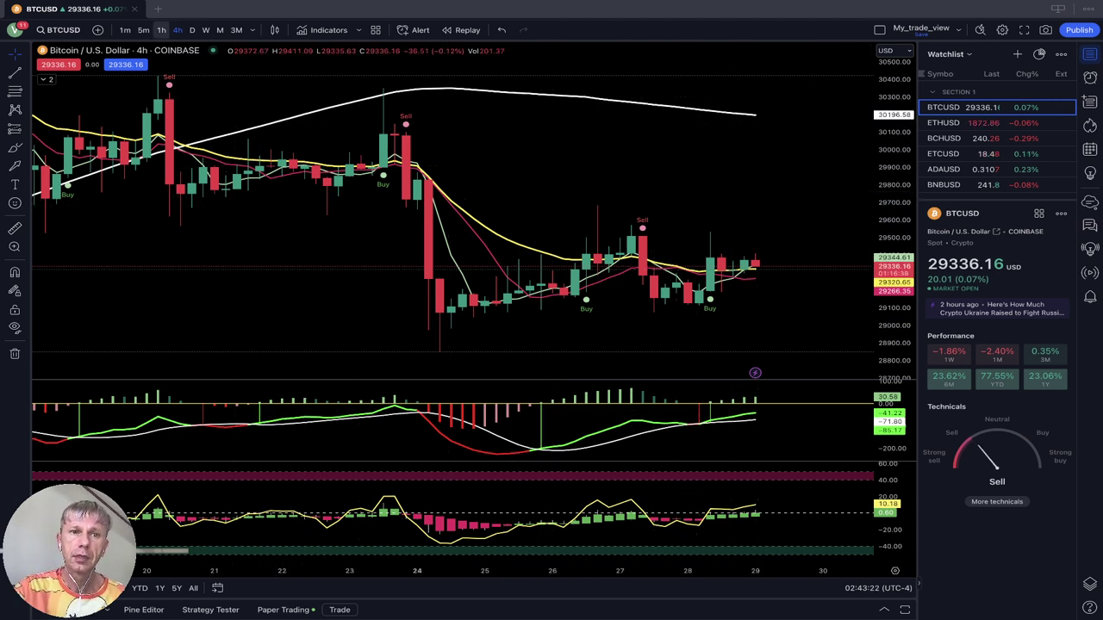
{"action": "left_click", "coordinate": [161, 30]}
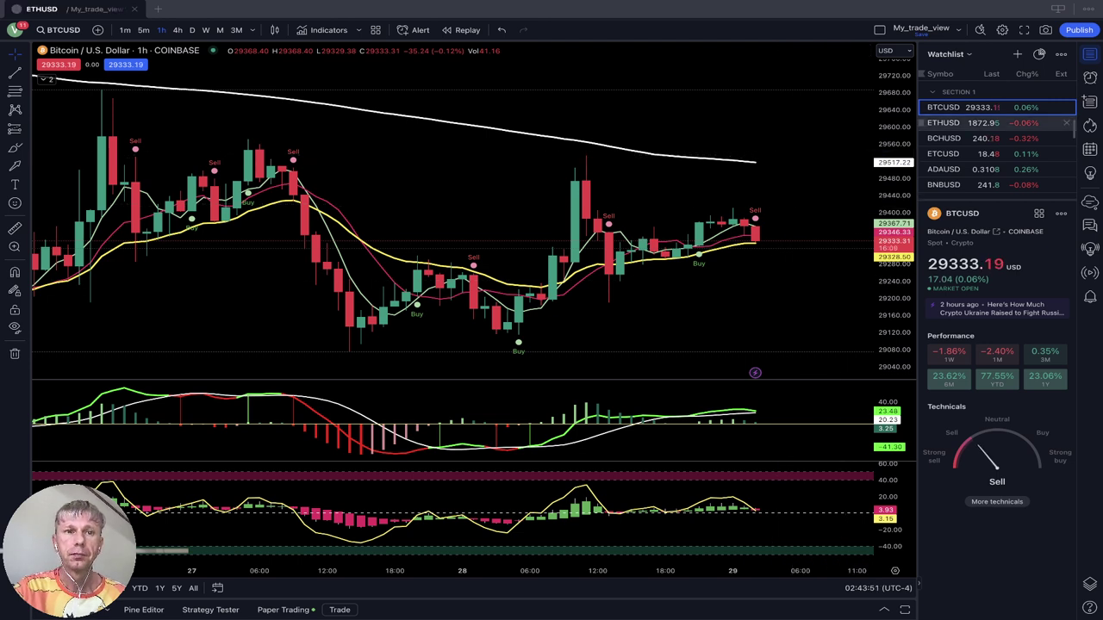
- Review ETHUSD on the 1-hour, 4-hour and daily timeframes, dismissing the advertisement and the upgrade offer
{"action": "left_click", "coordinate": [956, 123]}
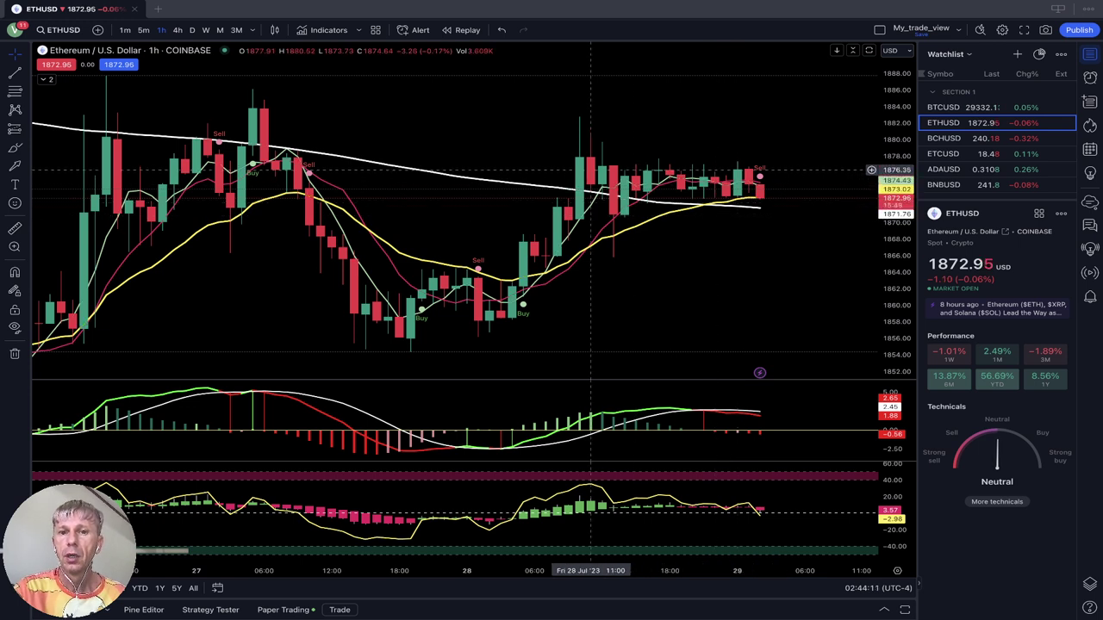
{"action": "left_click_drag", "start_coordinate": [579, 172], "coordinate": [476, 286]}
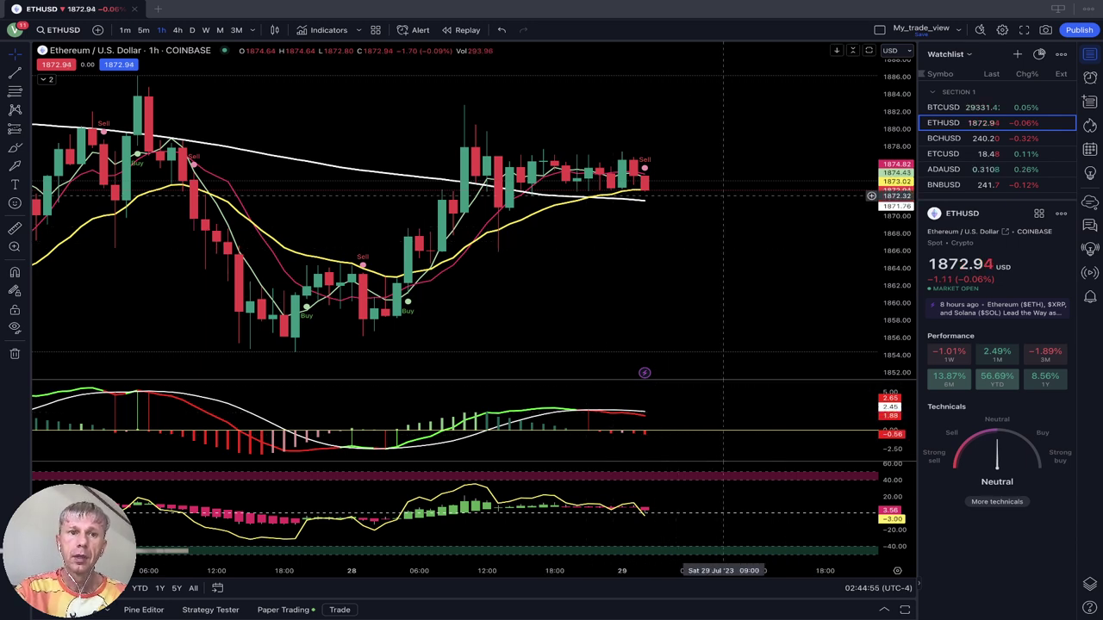
{"action": "left_click", "coordinate": [178, 30]}
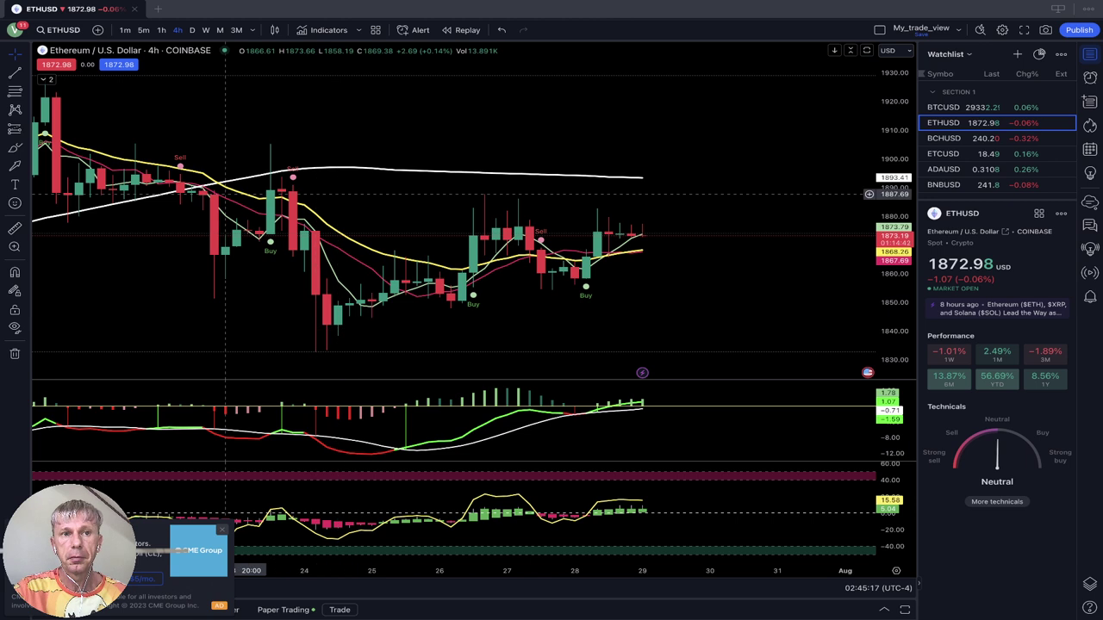
{"action": "left_click", "coordinate": [191, 29]}
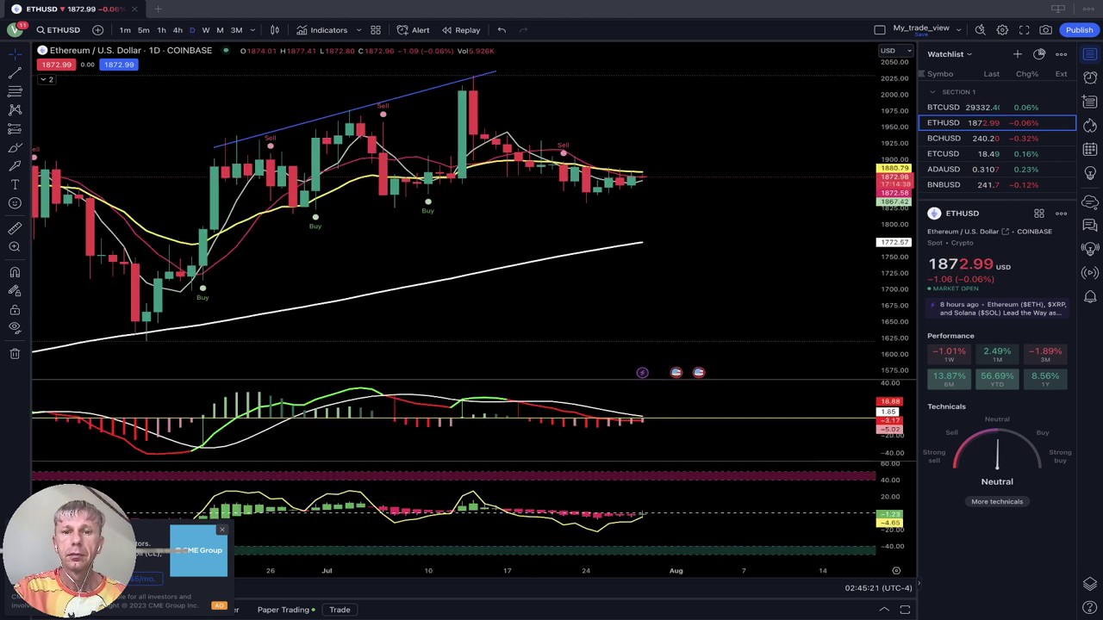
{"action": "left_click", "coordinate": [222, 529]}
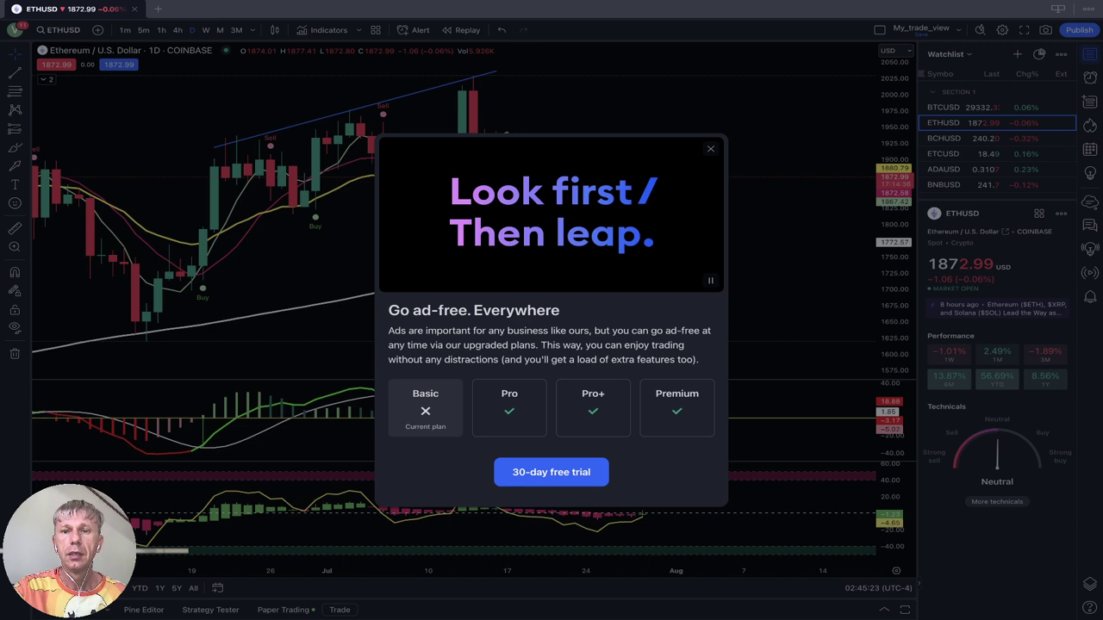
{"action": "left_click", "coordinate": [710, 149]}
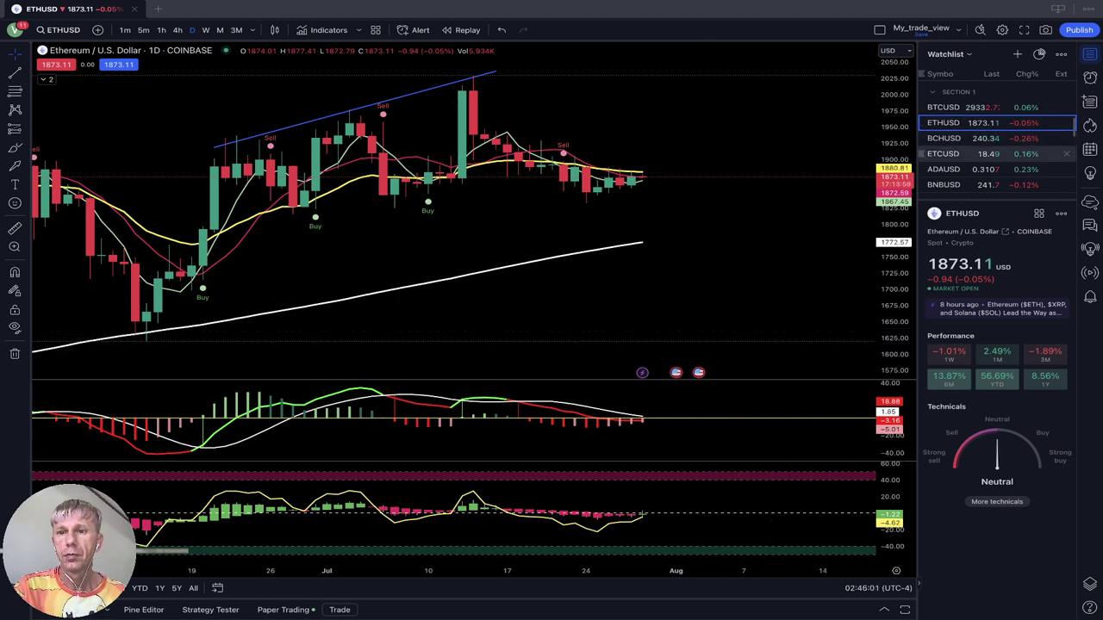
- Open the BCHUSD daily chart and extend the descending trend line's end to 31 Jul '23 at about 240.43
{"action": "left_click", "coordinate": [991, 138]}
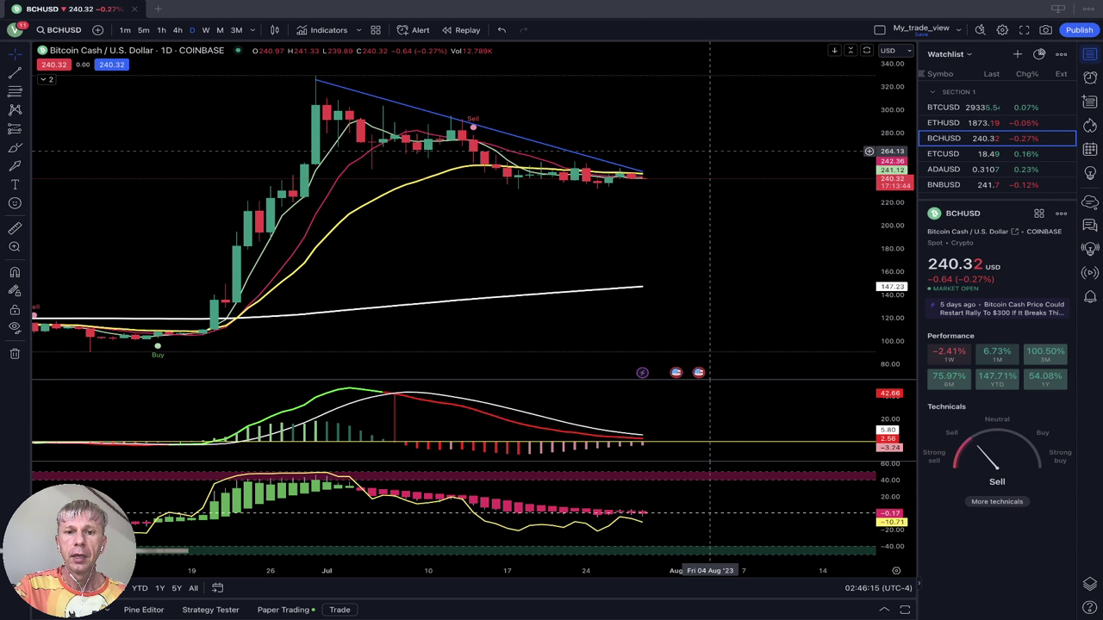
{"action": "left_click_drag", "start_coordinate": [710, 151], "coordinate": [774, 157]}
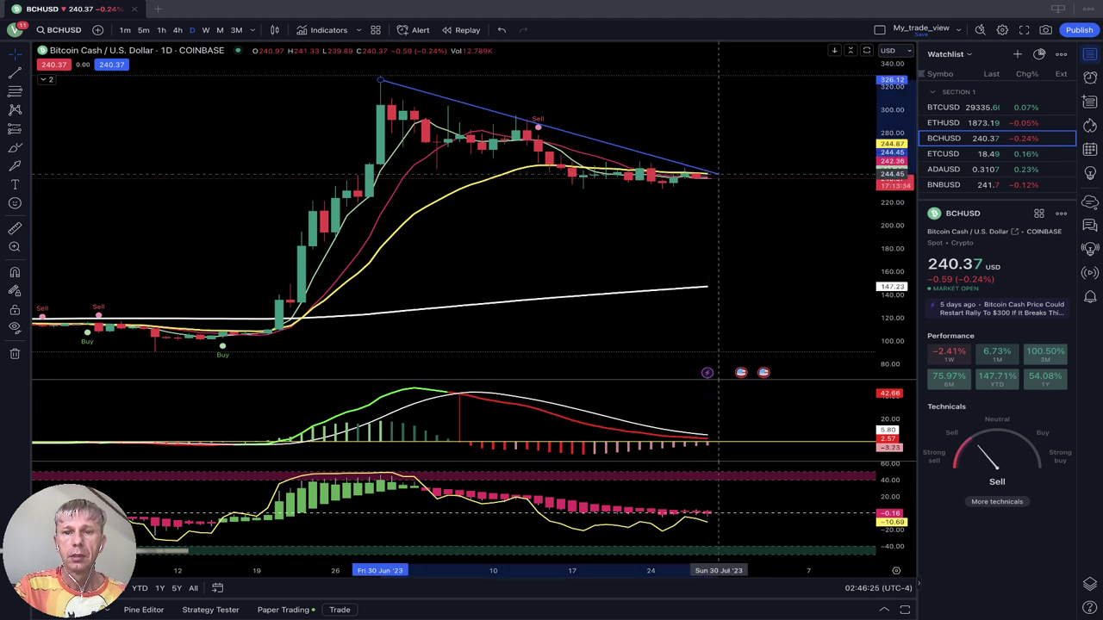
{"action": "left_click_drag", "start_coordinate": [706, 172], "coordinate": [730, 178]}
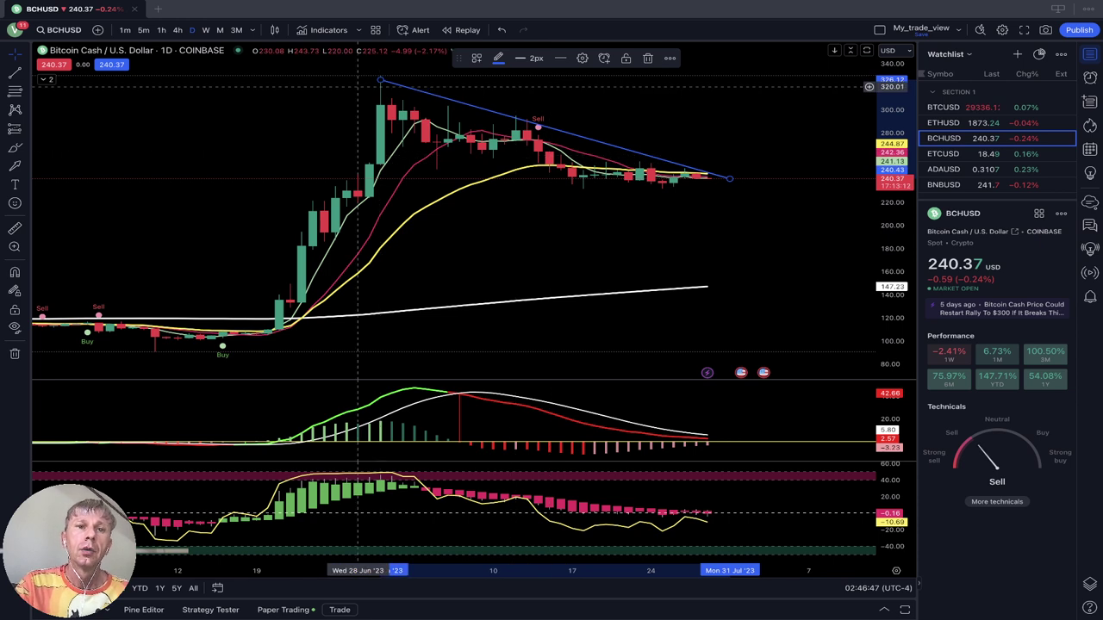
- Examine BCHUSD against the descending trend line on the 4-hour and 1-hour timeframes
{"action": "left_click", "coordinate": [177, 29]}
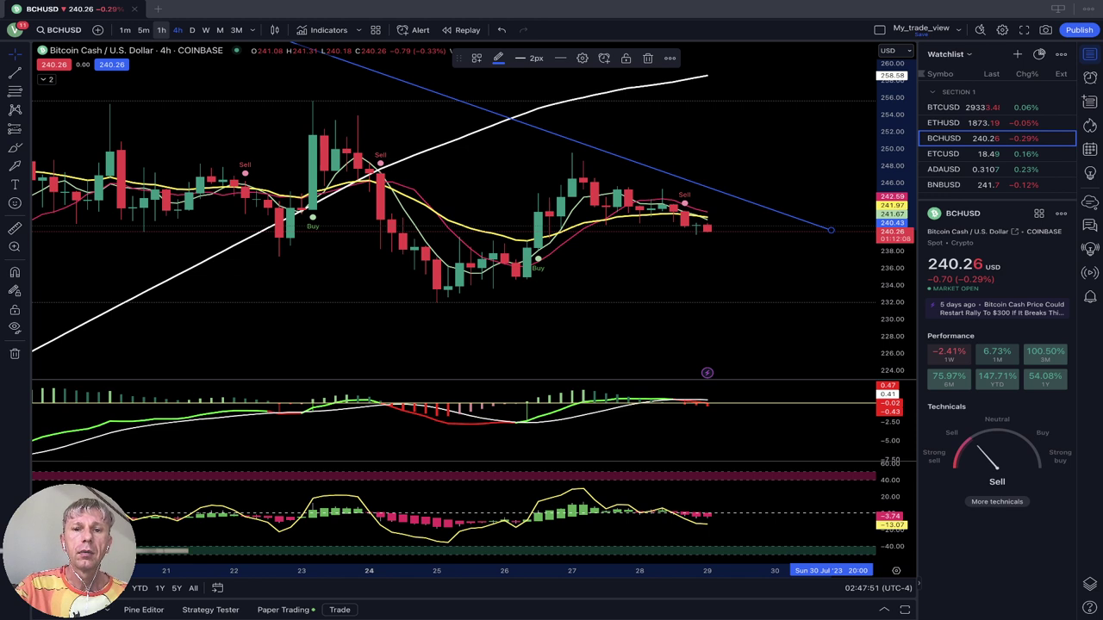
{"action": "left_click", "coordinate": [161, 29]}
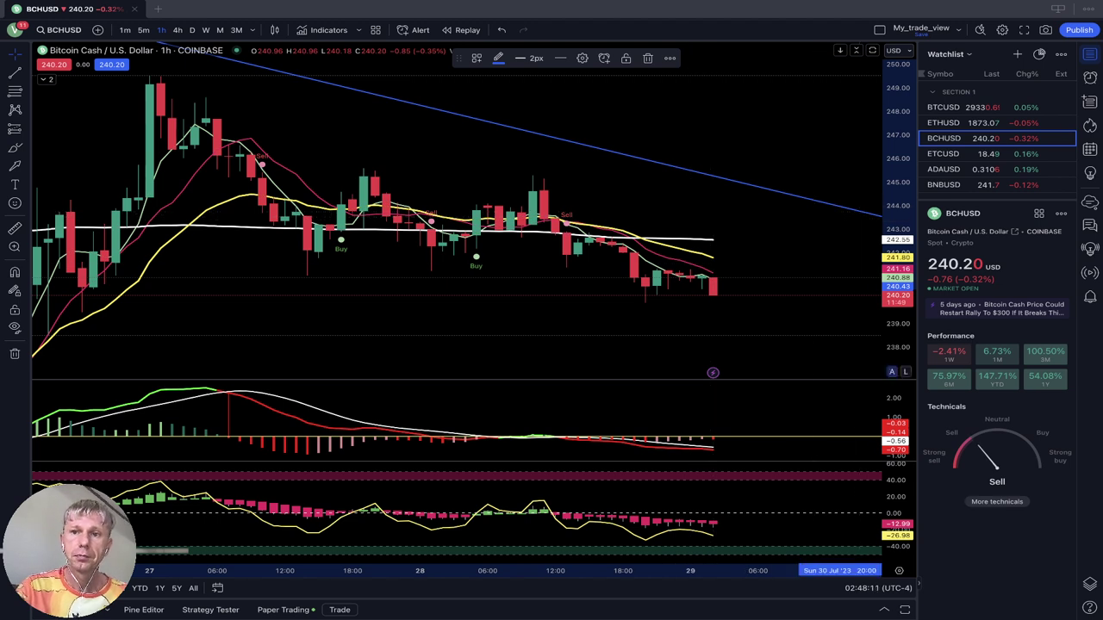
- Review ETCUSD's candles and indicators on the 1-hour, 4-hour and daily timeframes
{"action": "left_click", "coordinate": [991, 154]}
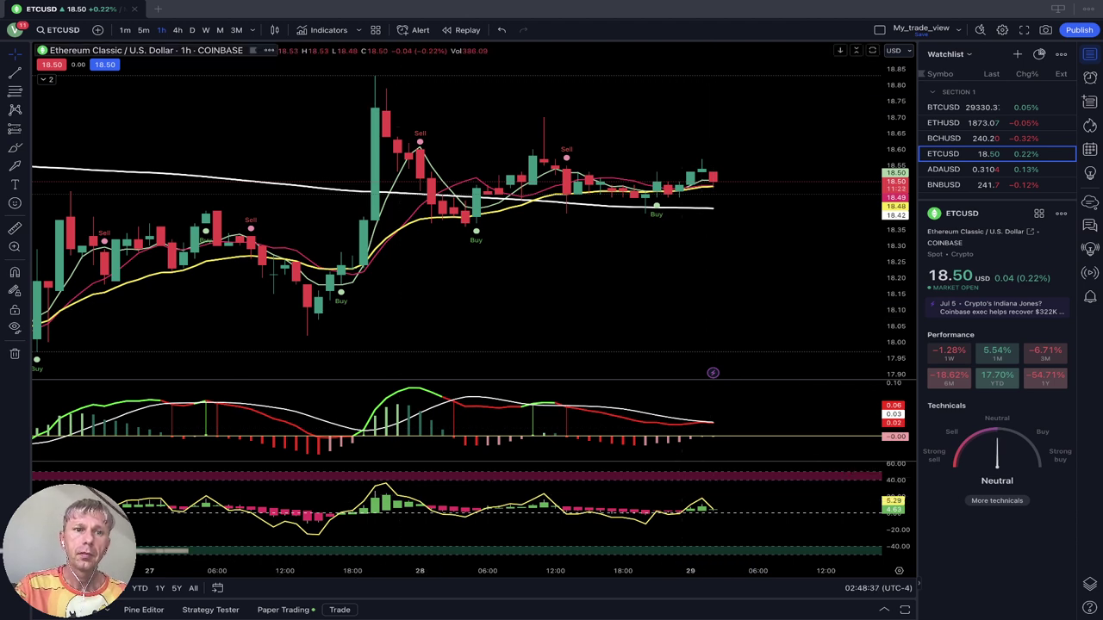
{"action": "left_click", "coordinate": [178, 29]}
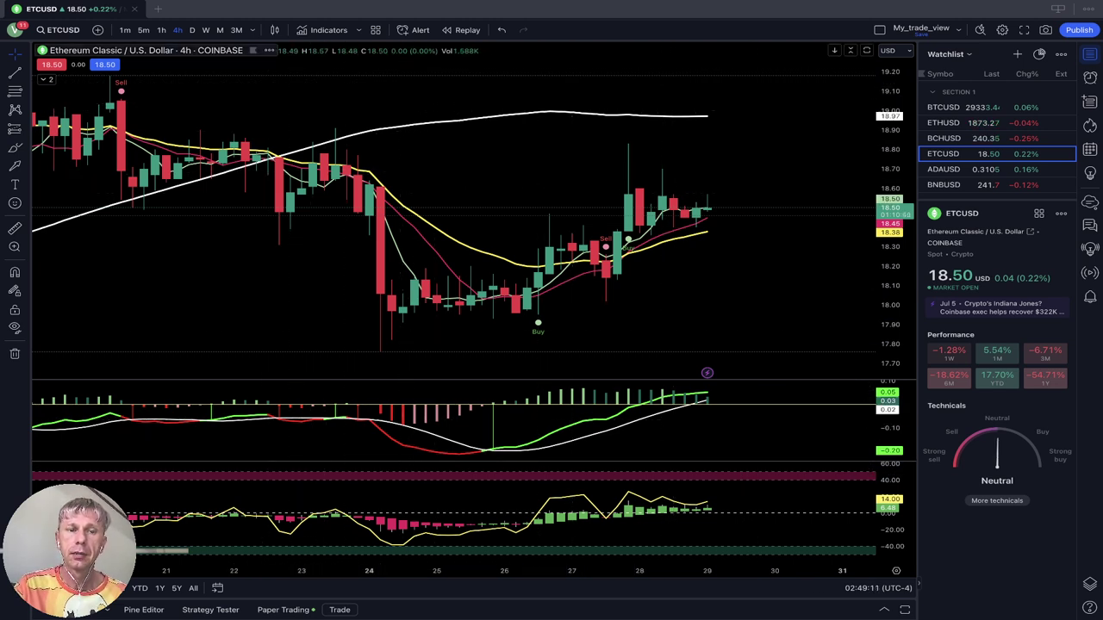
{"action": "left_click", "coordinate": [191, 30]}
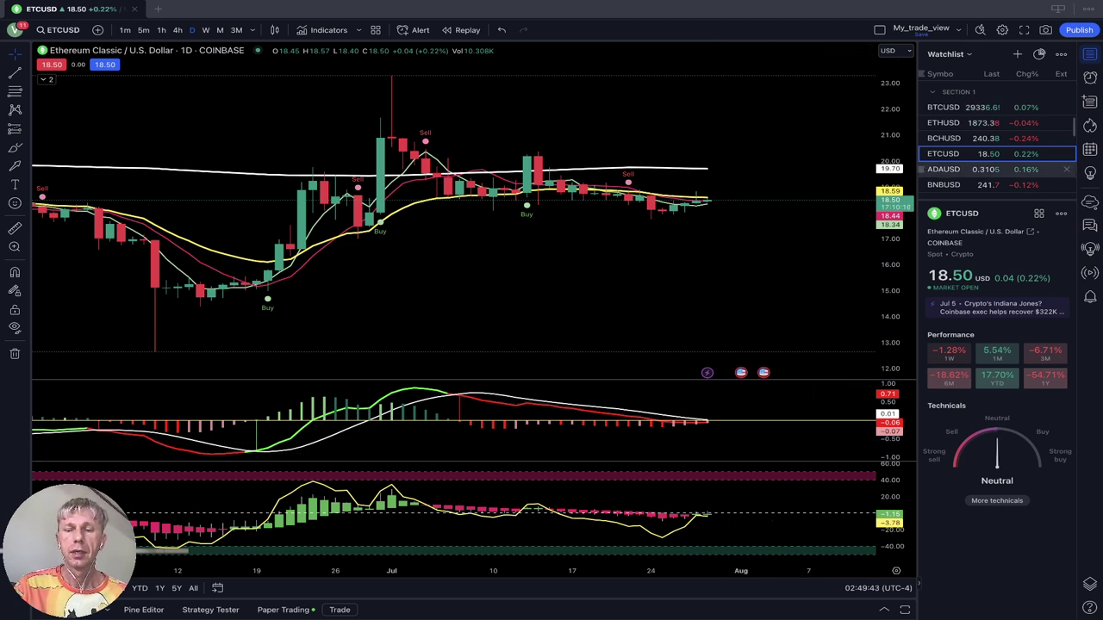
- Review ADAUSD on the daily, 4-hour and 1-hour timeframes, inspecting the latest hourly candle
{"action": "left_click", "coordinate": [948, 169]}
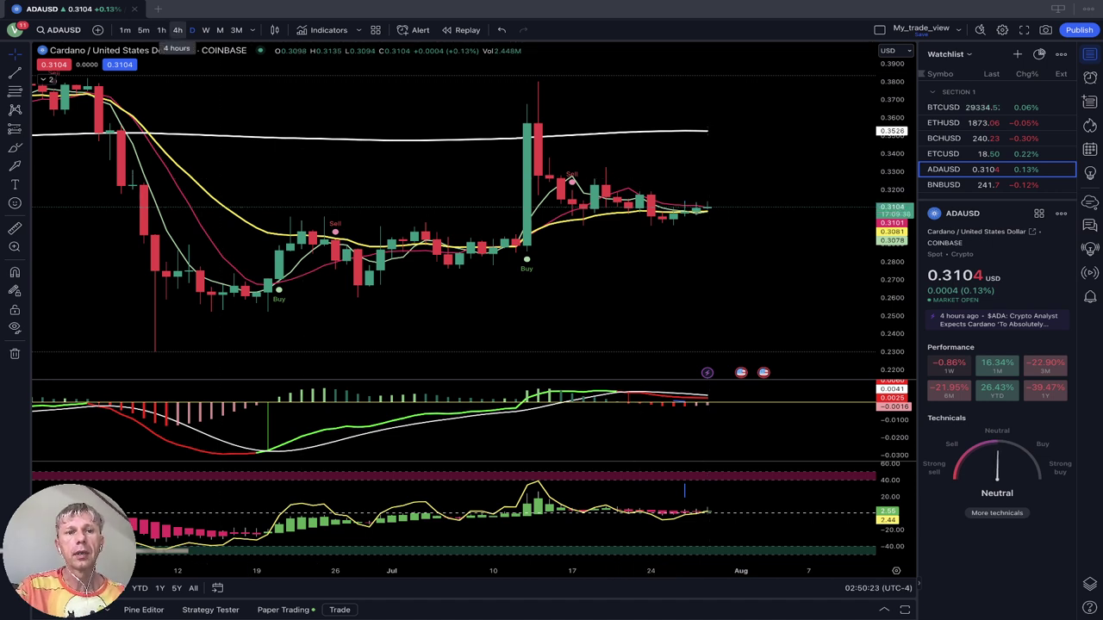
{"action": "left_click", "coordinate": [177, 29]}
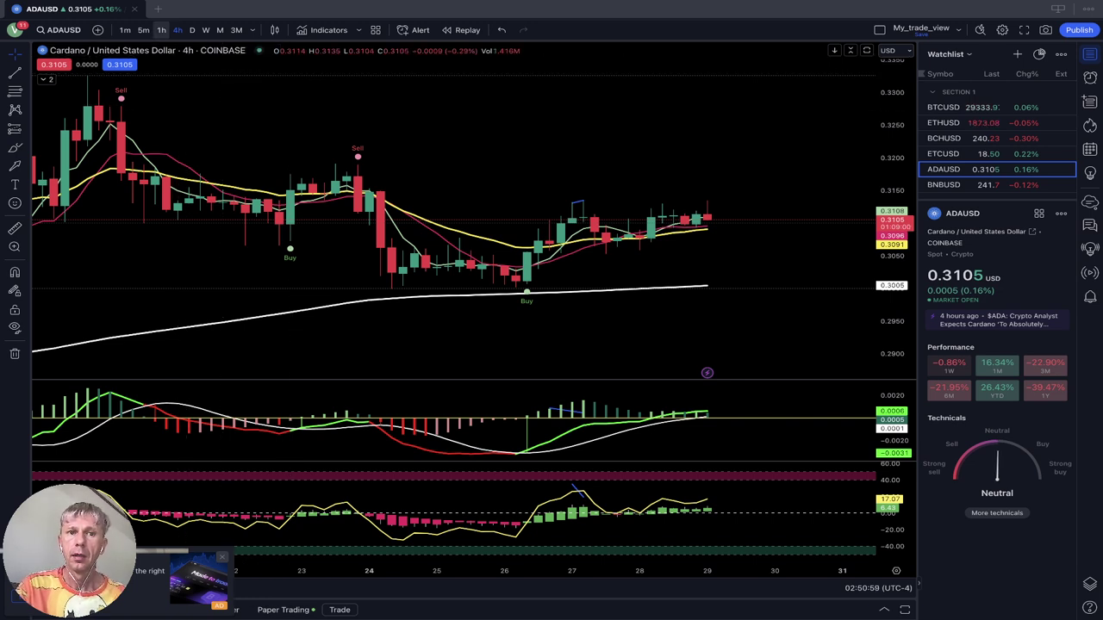
{"action": "left_click", "coordinate": [161, 29]}
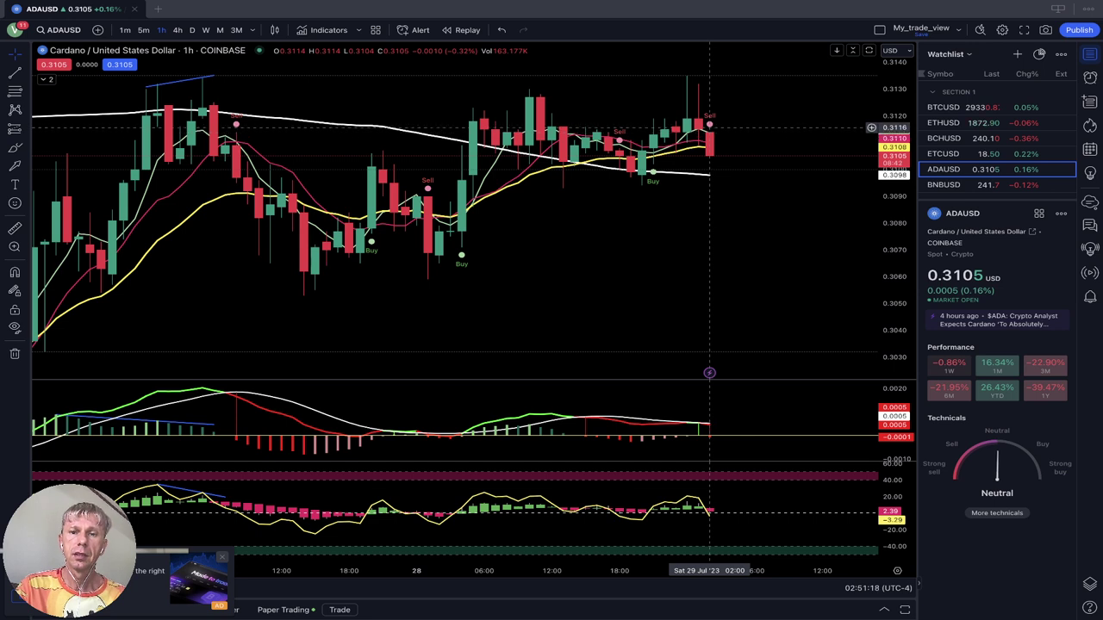
{"action": "left_click", "coordinate": [709, 135]}
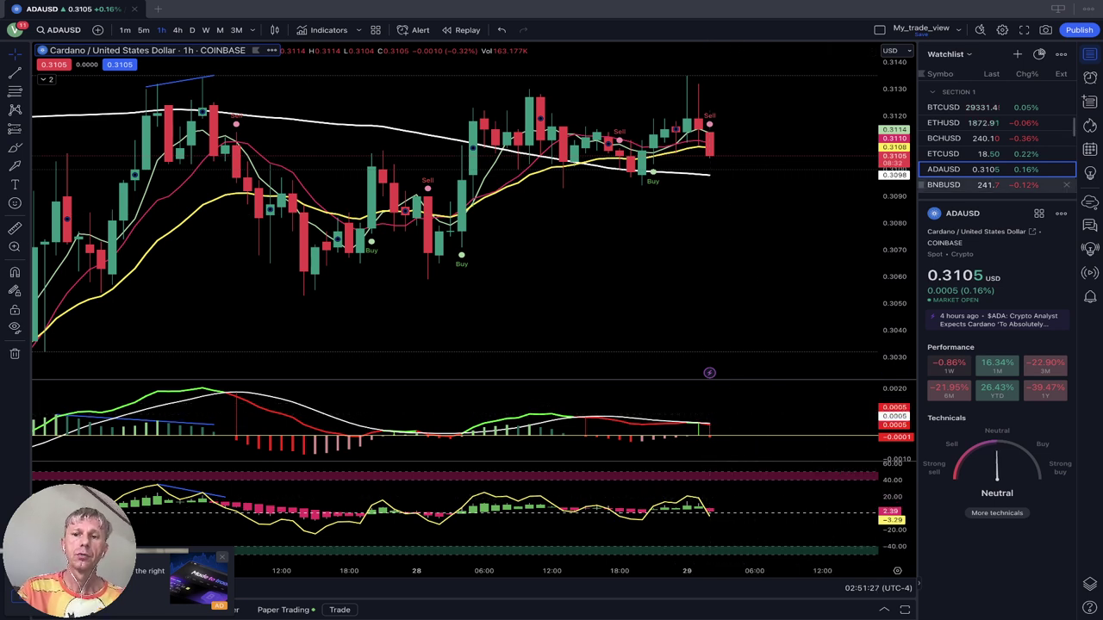
- Review BNBUSD on the 1-hour, 4-hour and daily timeframes, including the earlier daily price history
{"action": "left_click", "coordinate": [957, 185]}
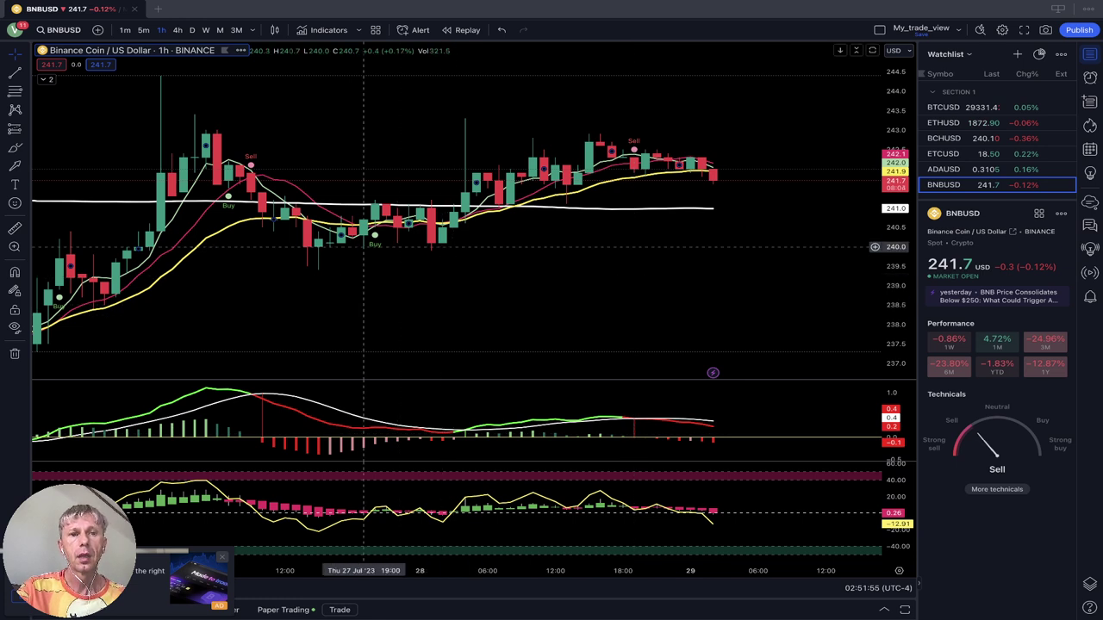
{"action": "left_click", "coordinate": [178, 30]}
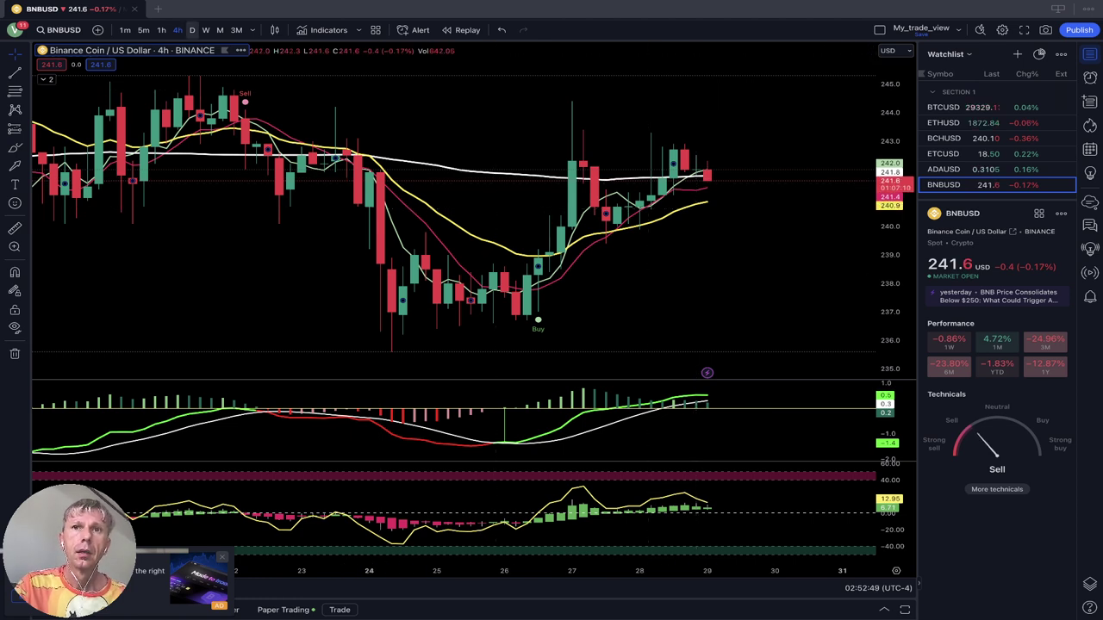
{"action": "left_click", "coordinate": [191, 29]}
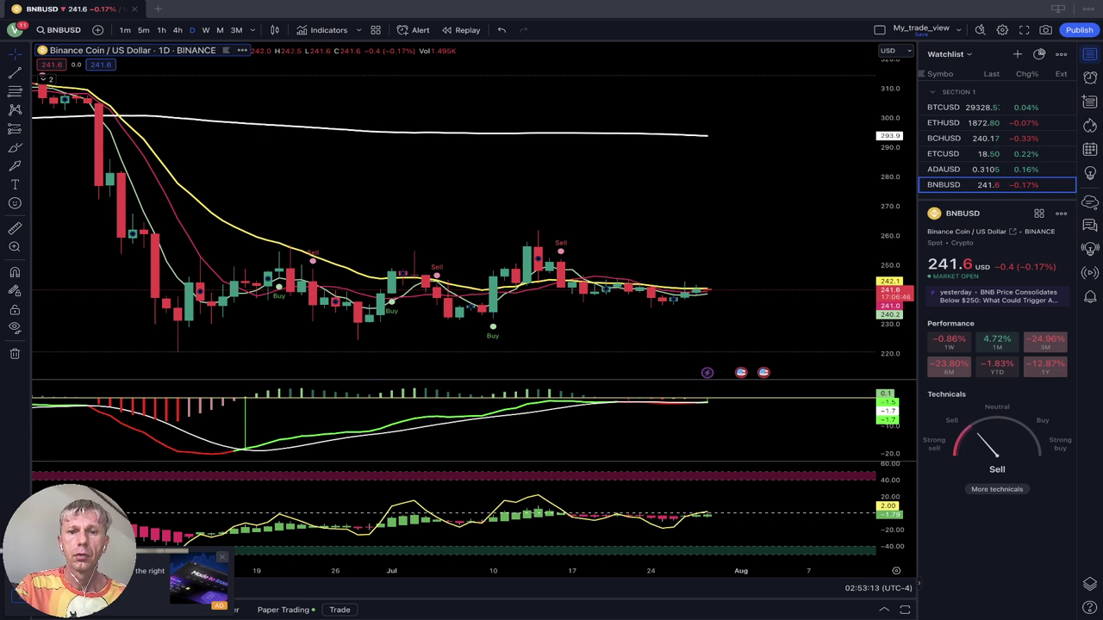
{"action": "left_click_drag", "start_coordinate": [549, 76], "coordinate": [728, 105]}
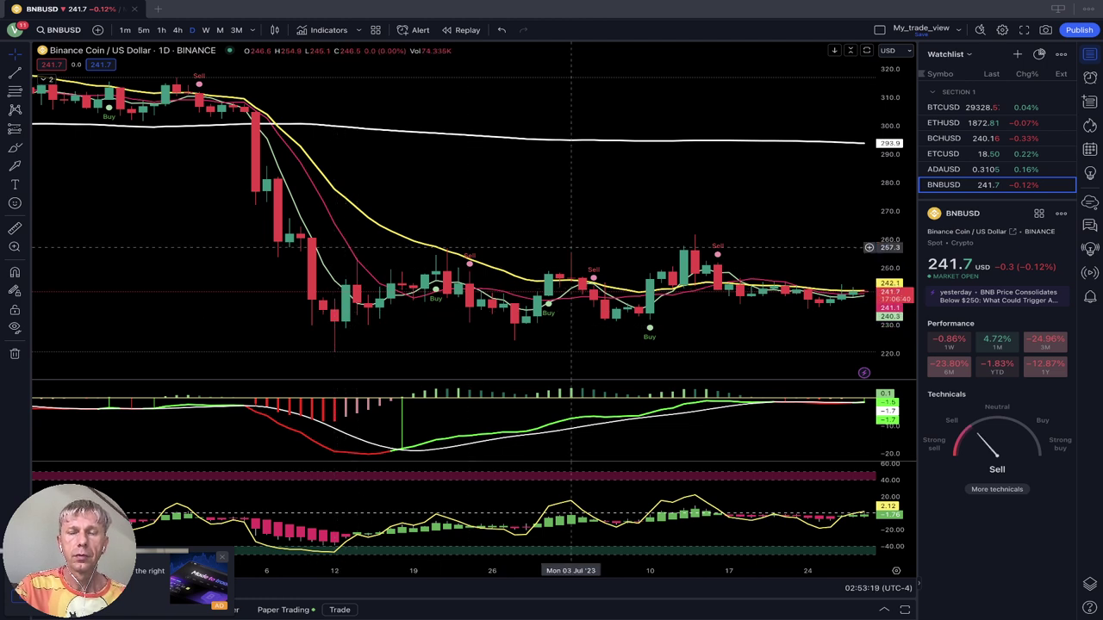
{"action": "scroll", "coordinate": [414, 258], "scroll_direction": "right", "scroll_amount": 5}
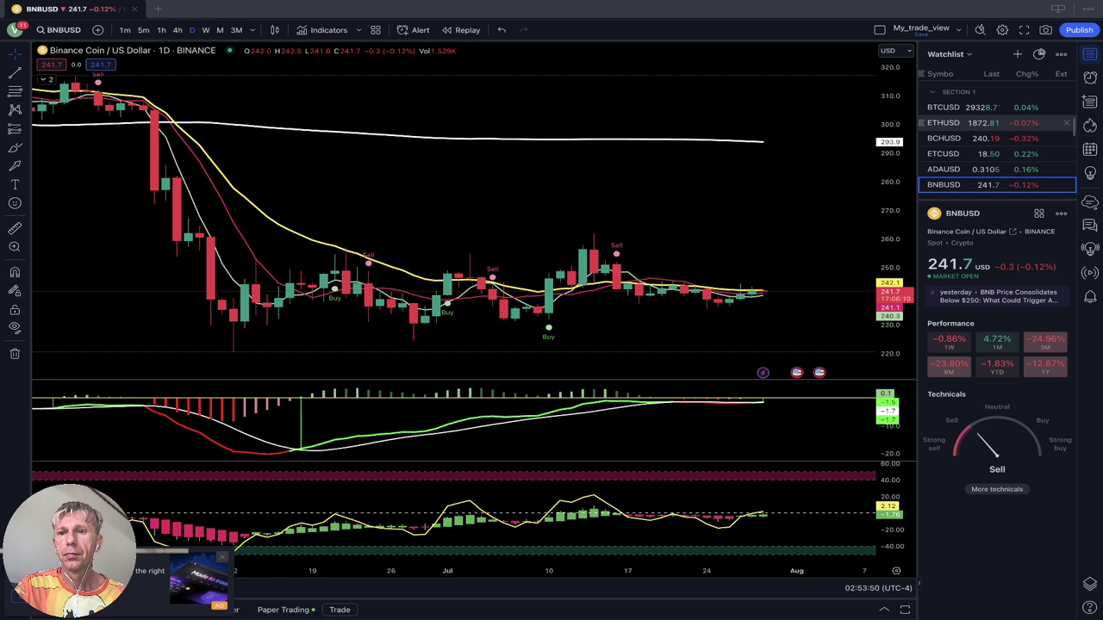
- Recheck the daily charts of BTCUSD, ETHUSD, BCHUSD, ETCUSD, ADAUSD and BNBUSD one after another
{"action": "left_click", "coordinate": [965, 107]}
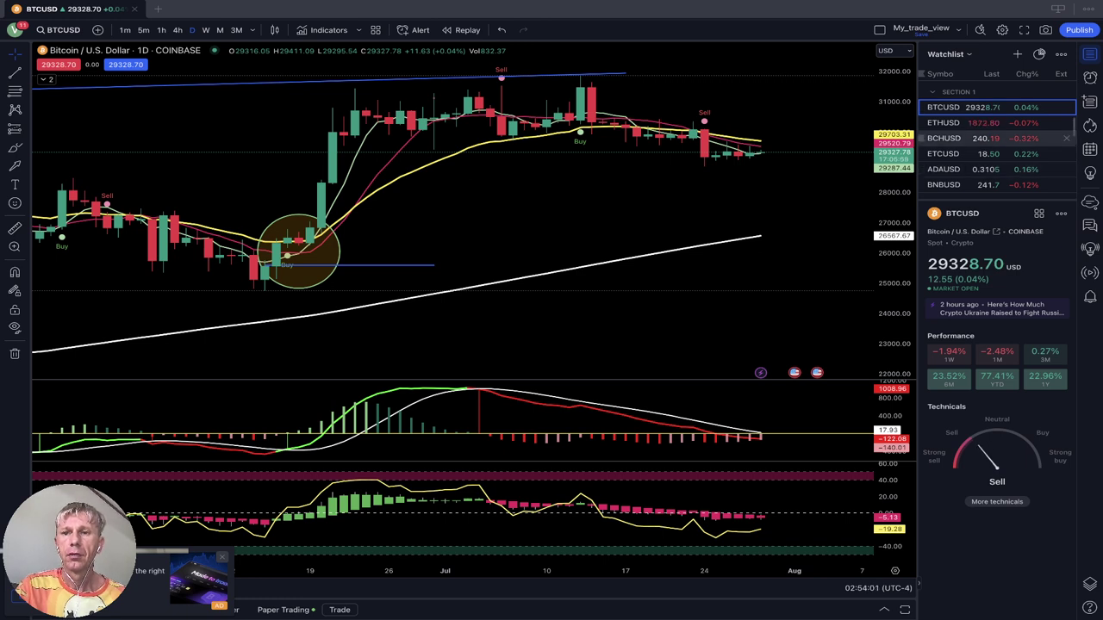
{"action": "left_click", "coordinate": [948, 123]}
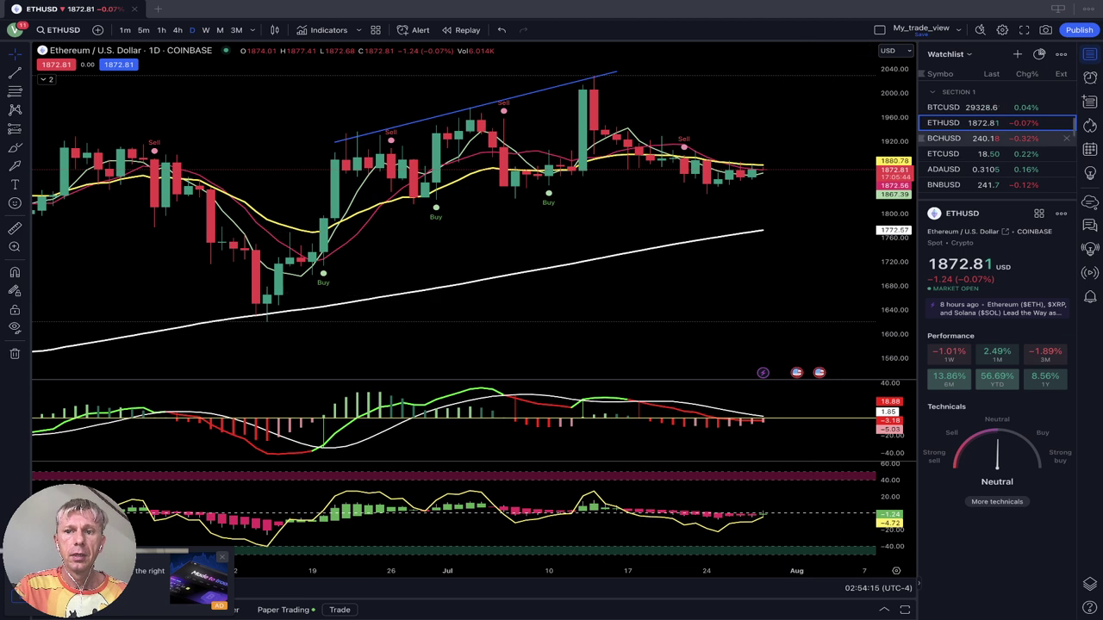
{"action": "left_click", "coordinate": [948, 138]}
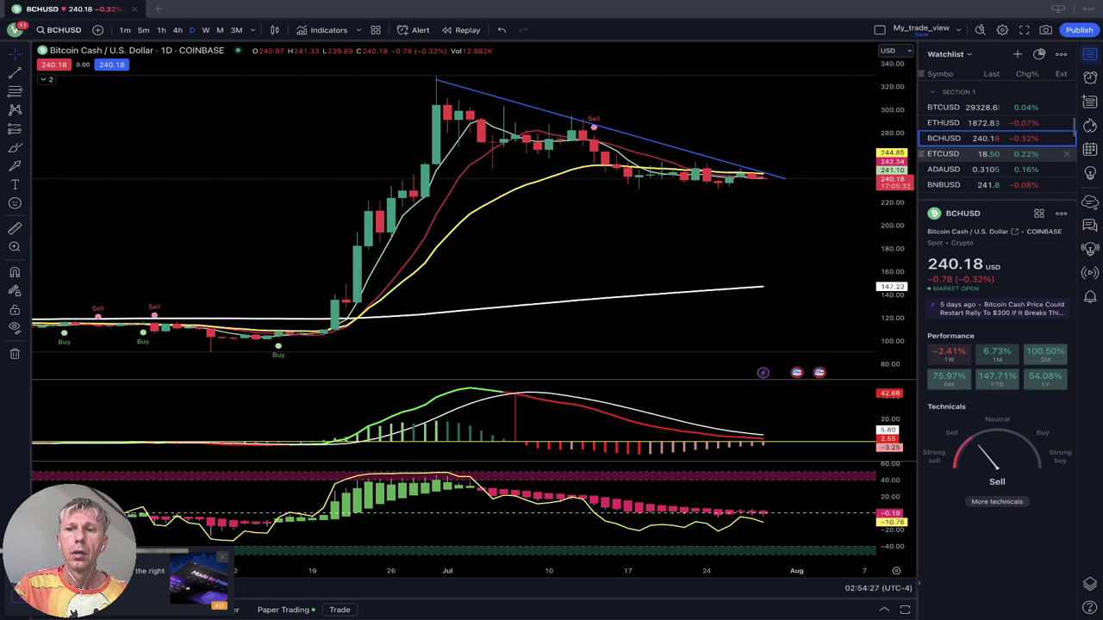
{"action": "left_click", "coordinate": [991, 153]}
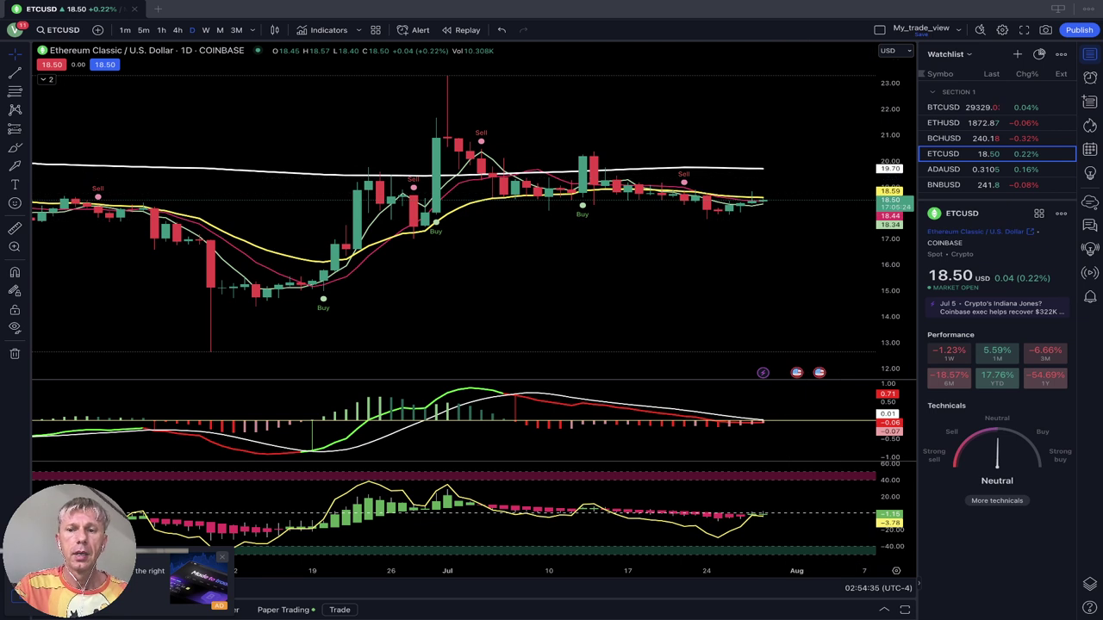
{"action": "left_click", "coordinate": [944, 169]}
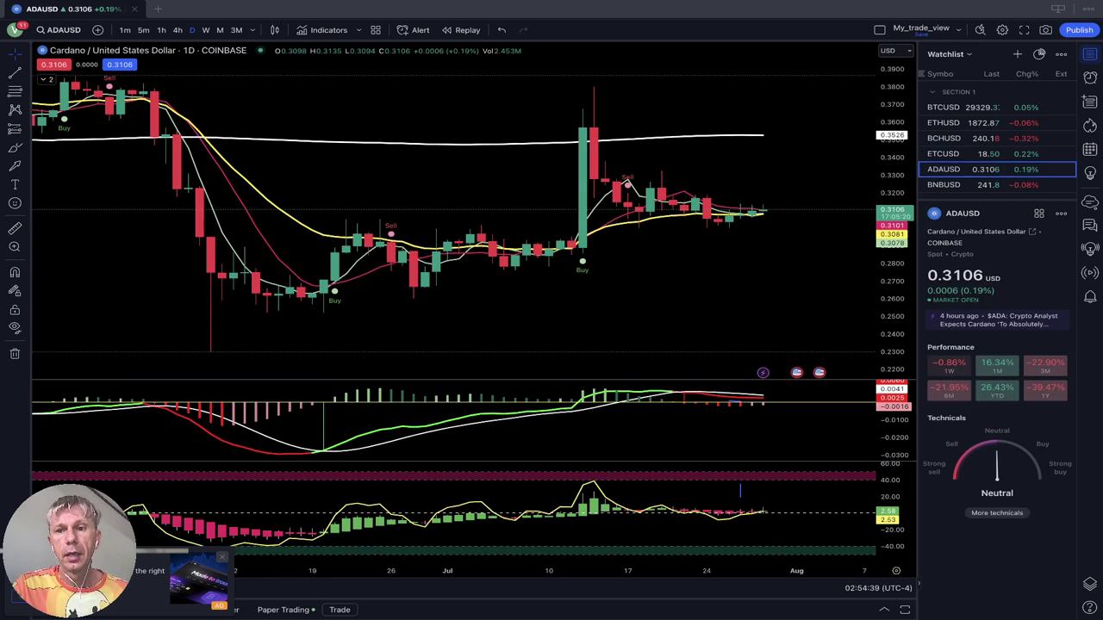
{"action": "left_click", "coordinate": [943, 185]}
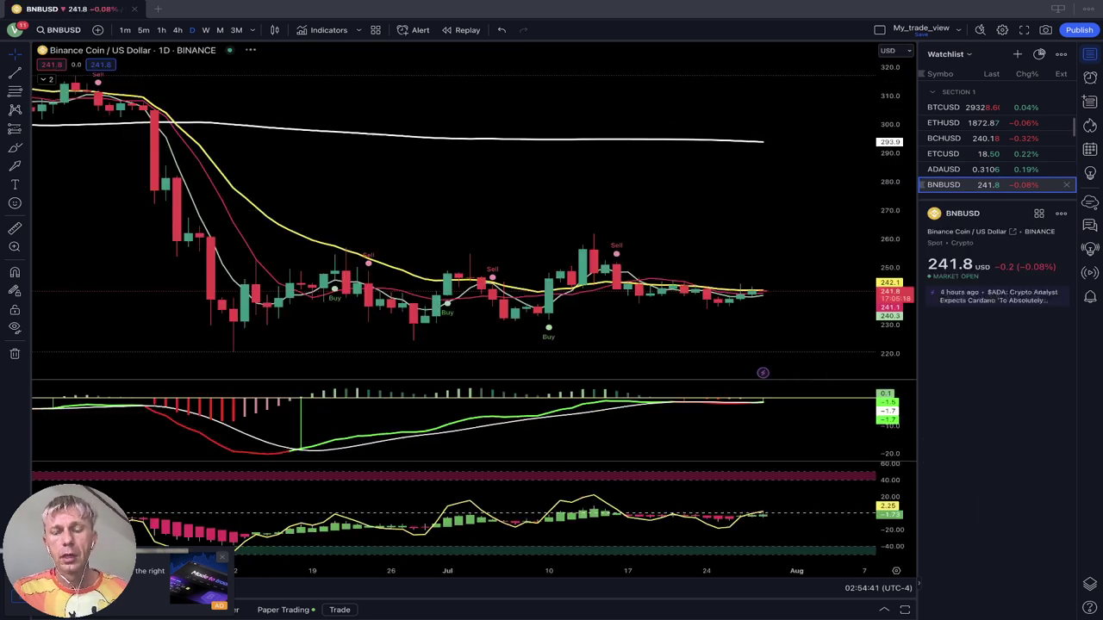